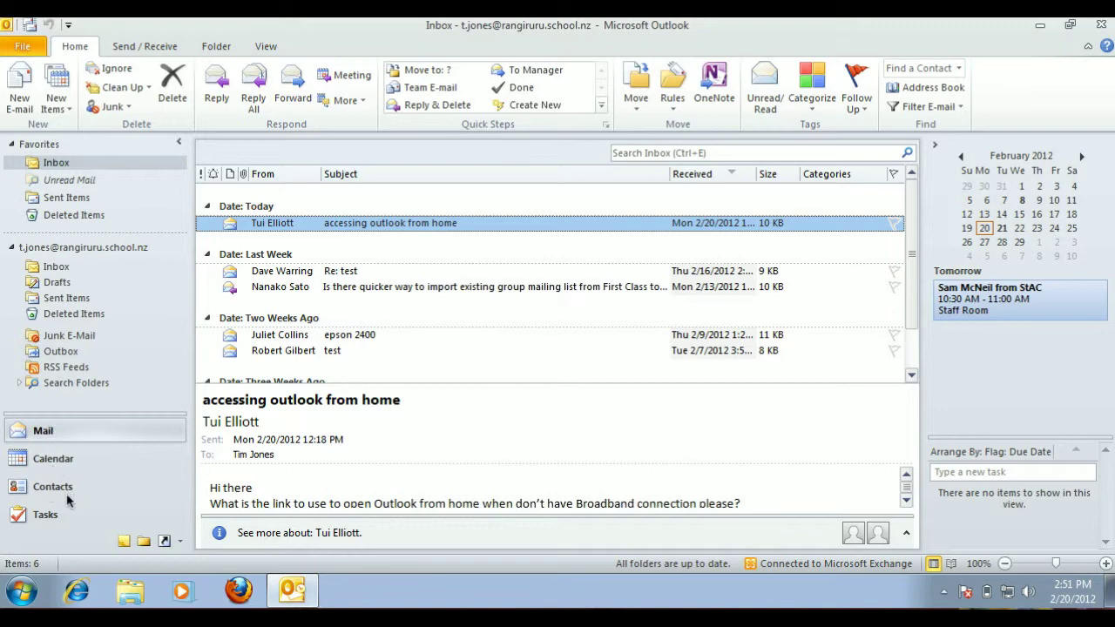
Switch from the Inbox to the Contacts folder shown as business cards.
left_click(15, 492)
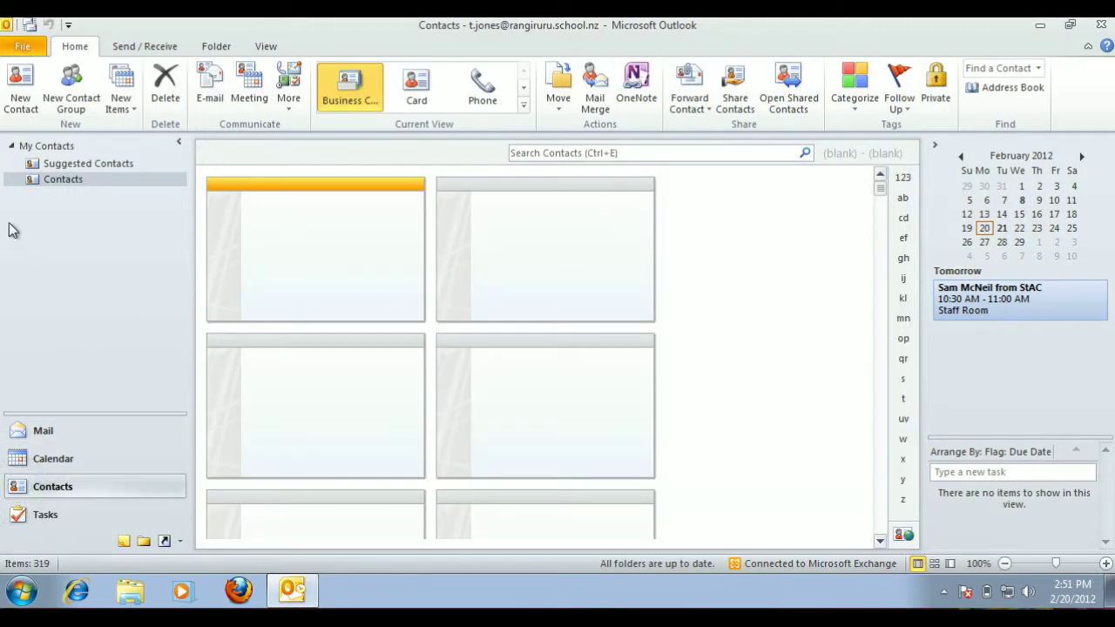
Start a new contact with the person's full name, company RR and the first part of their e-mail.
left_click(20, 99)
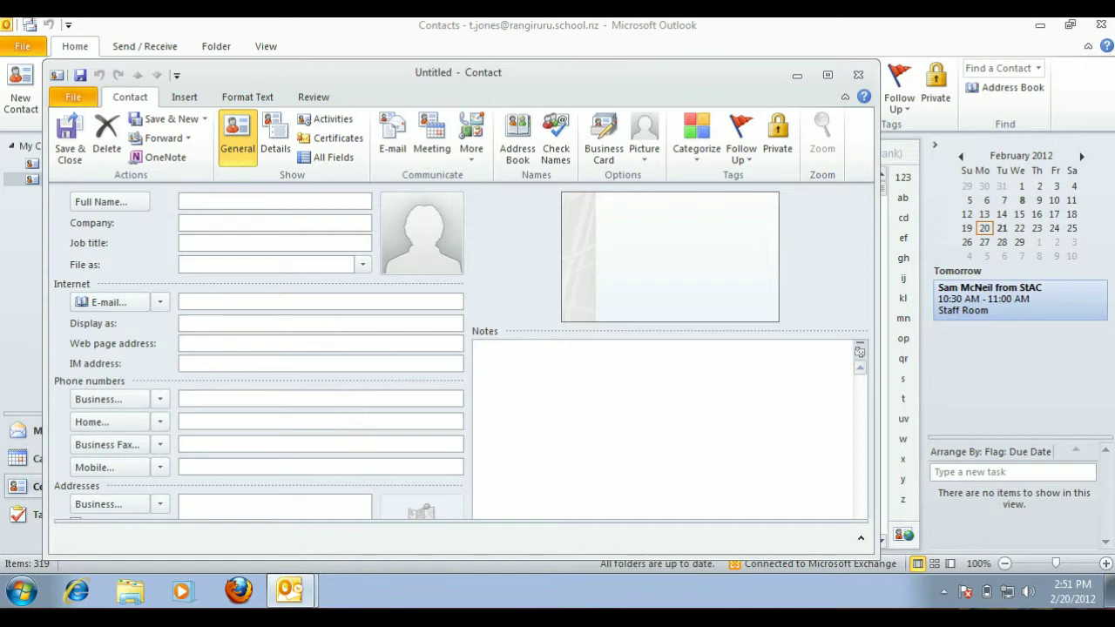
left_click(216, 223)
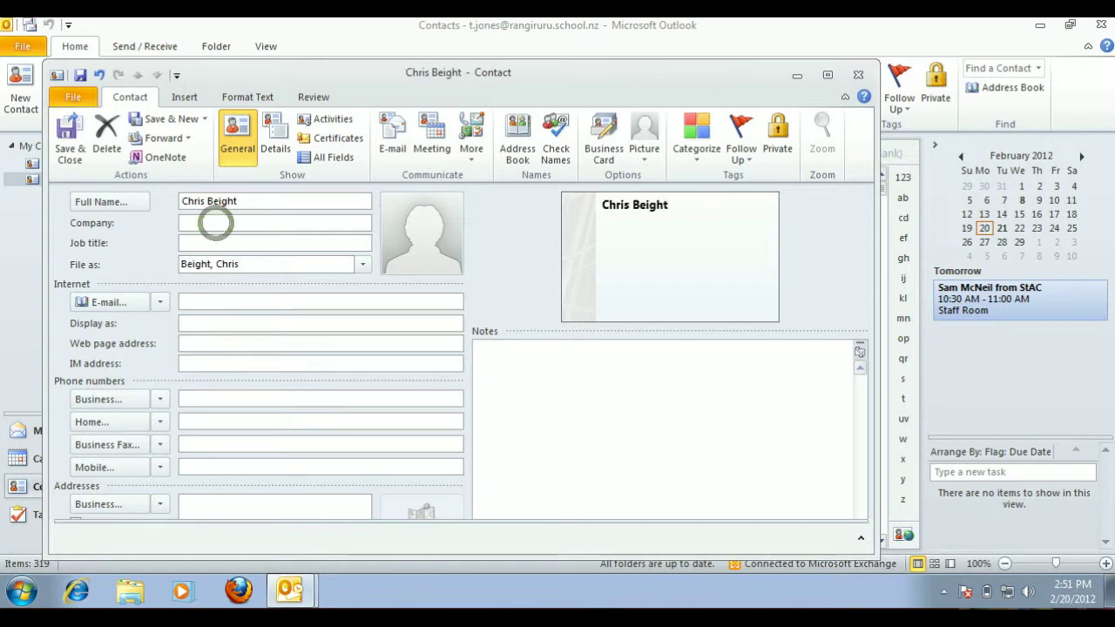
type("RR")
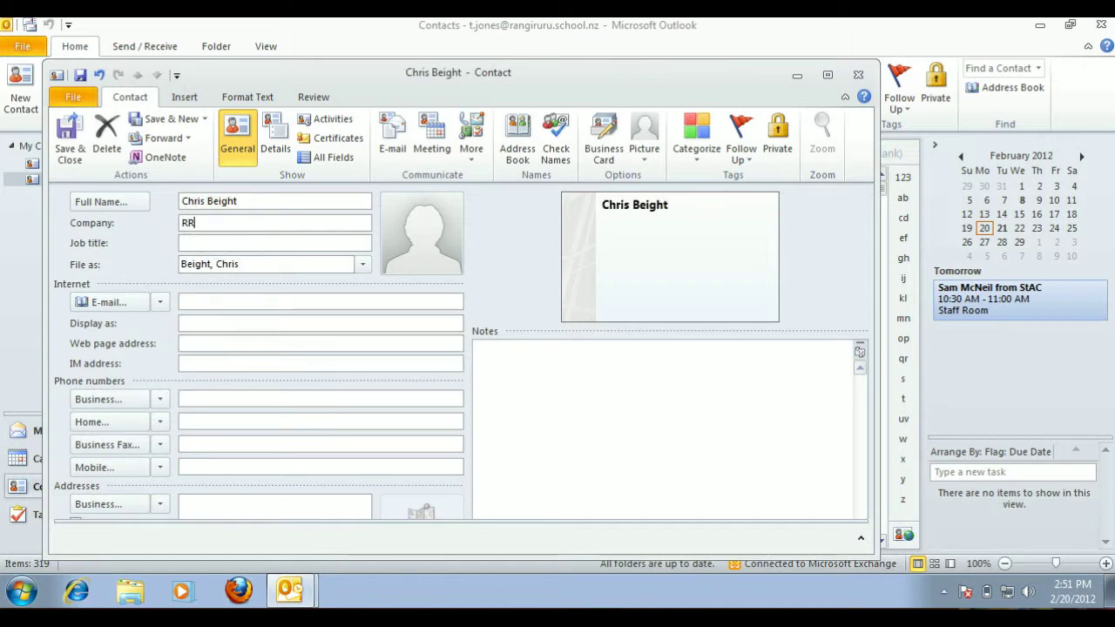
left_click(224, 302)
type("chris")
Resolve the partial e-mail to the matching directory address and save the contact.
left_click(556, 153)
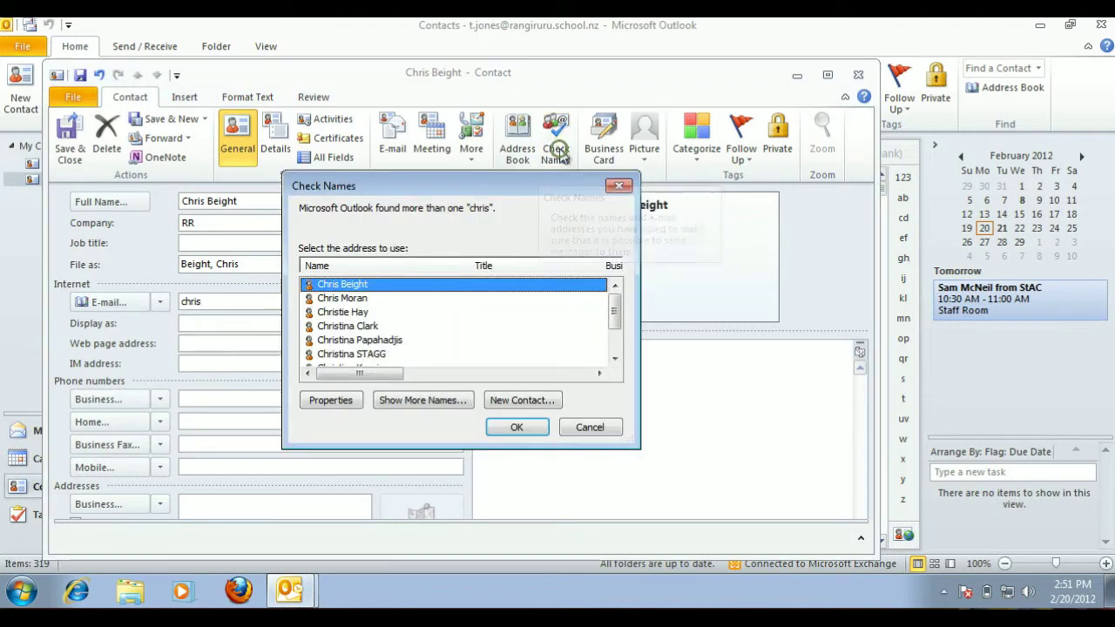
left_click(342, 284)
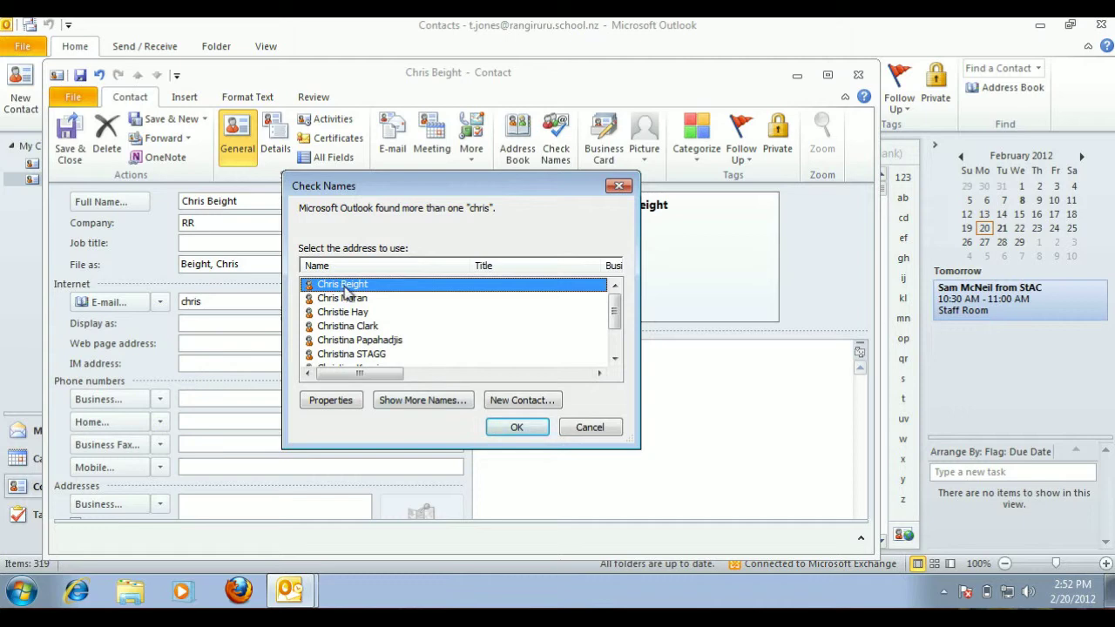
left_click(510, 426)
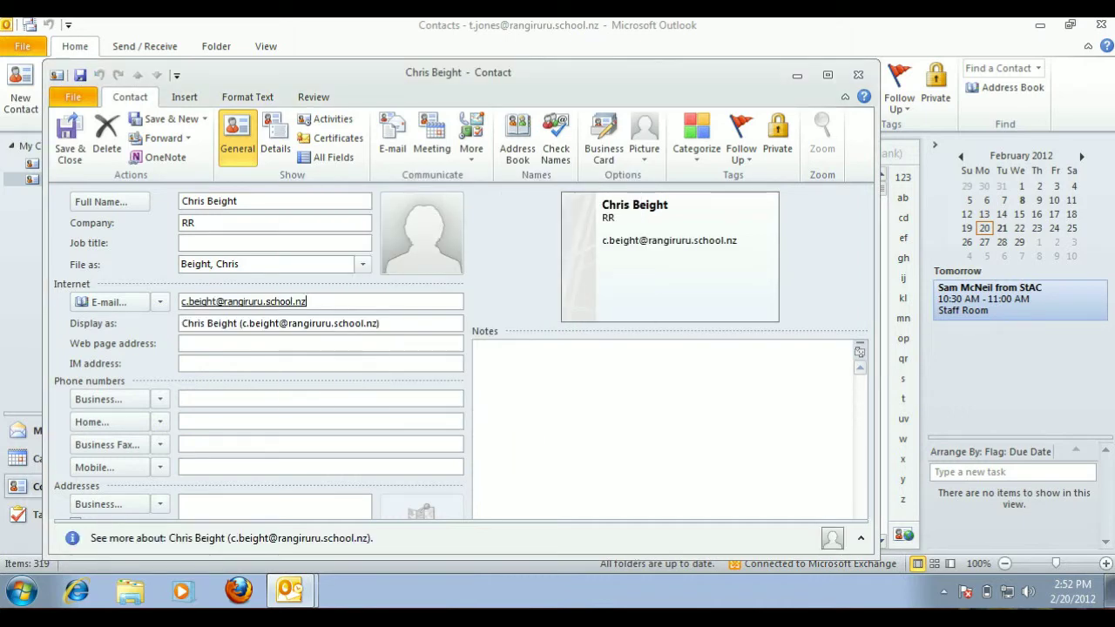
left_click(70, 150)
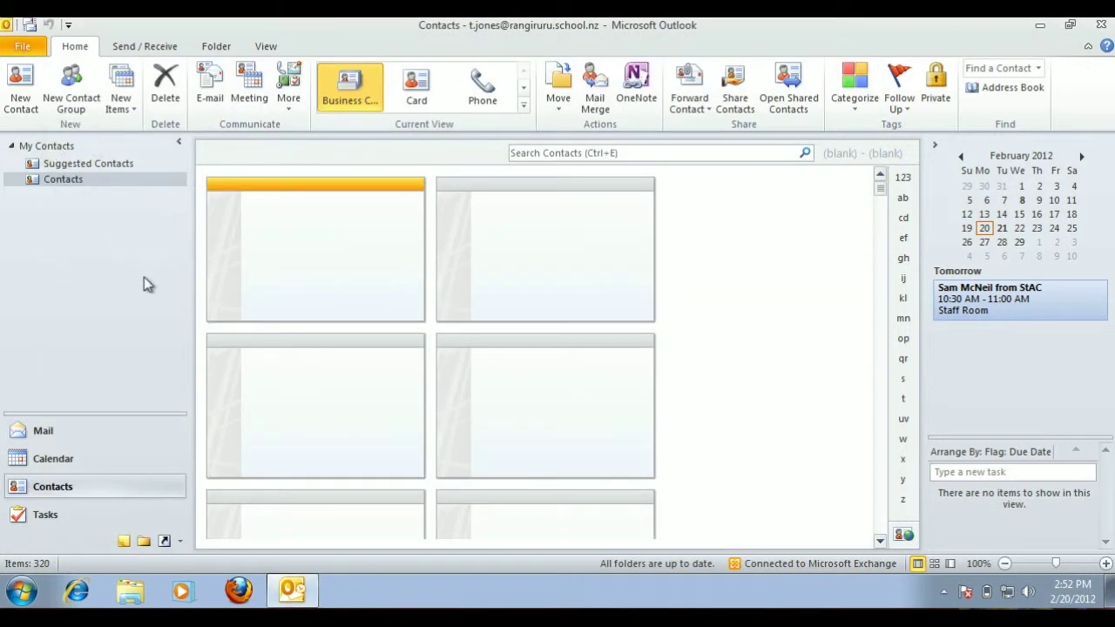
Jump to the 'ab' contacts to show the new card, then begin a new contact group.
left_click(904, 198)
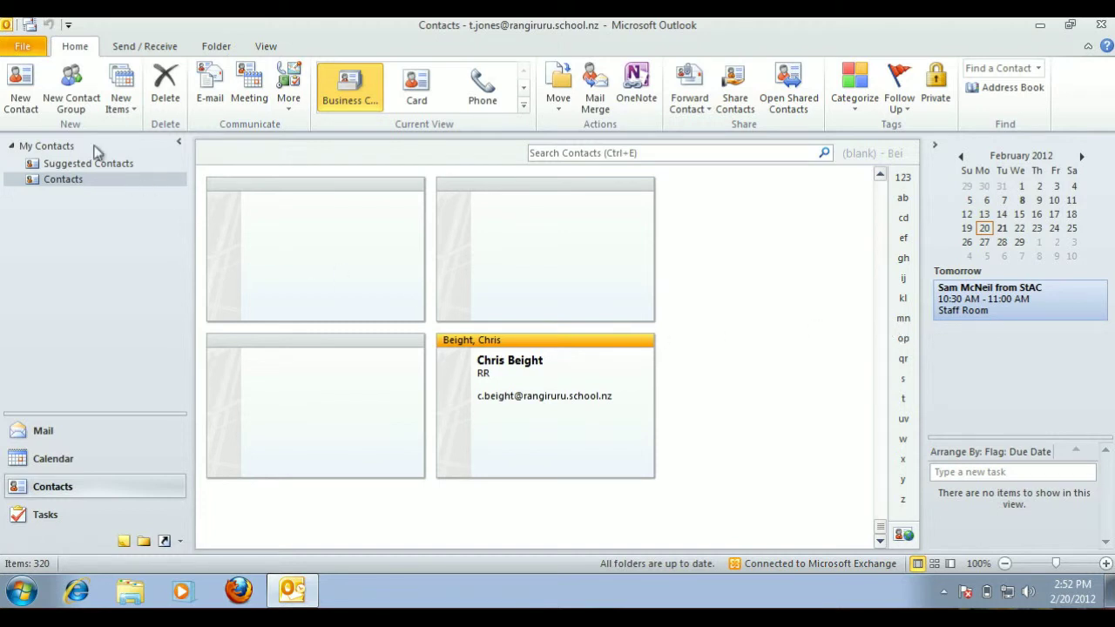
left_click(74, 103)
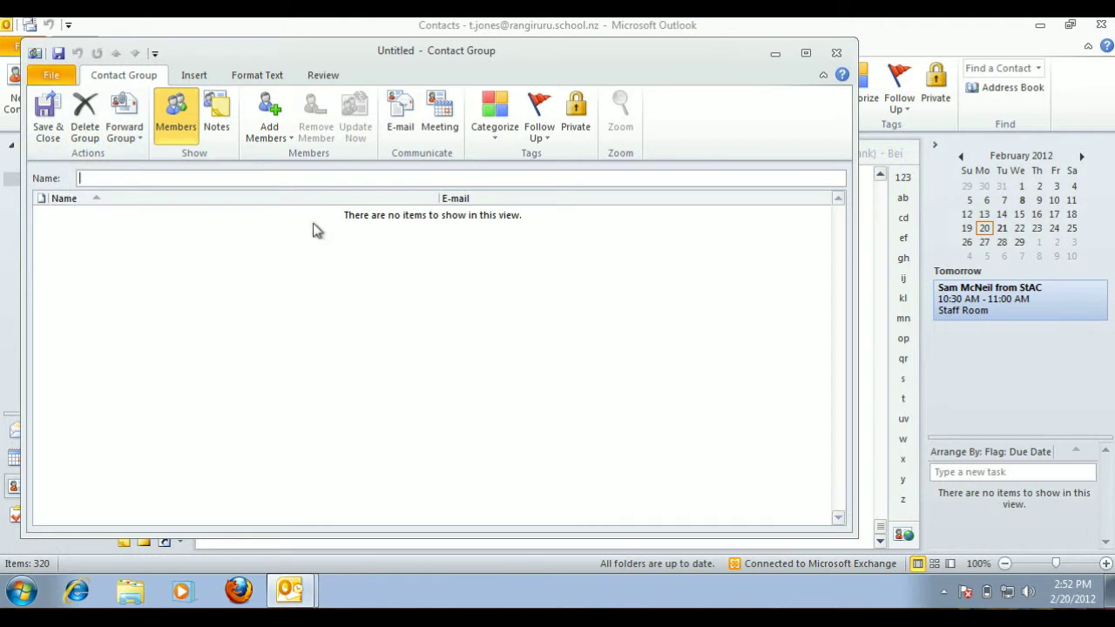
Open the Select Members dialog from the address book via Add Members.
left_click(284, 140)
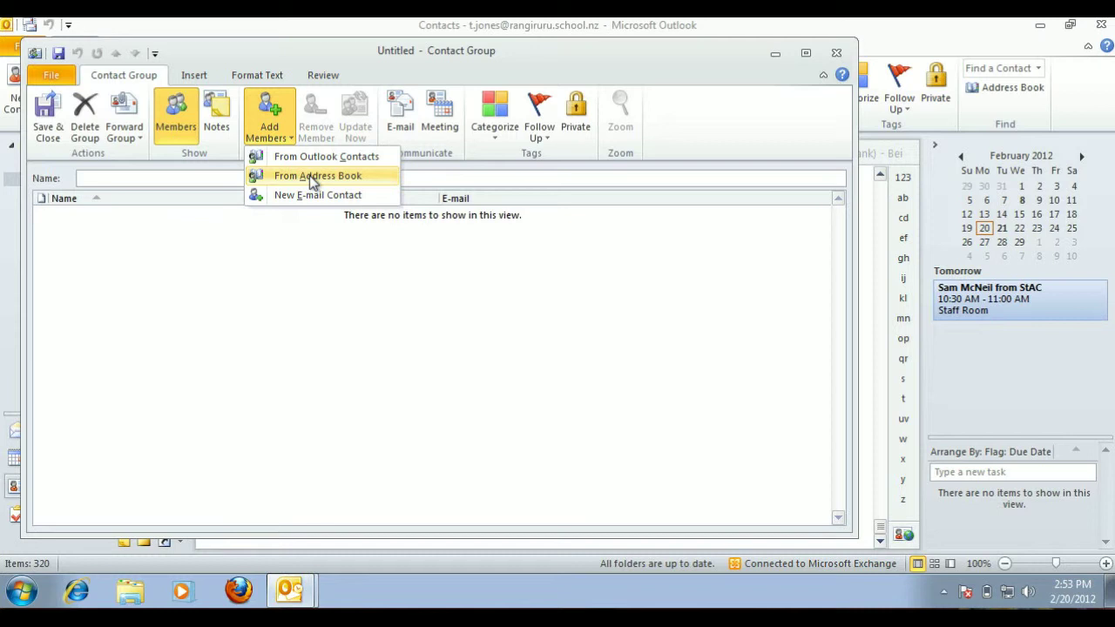
left_click(309, 175)
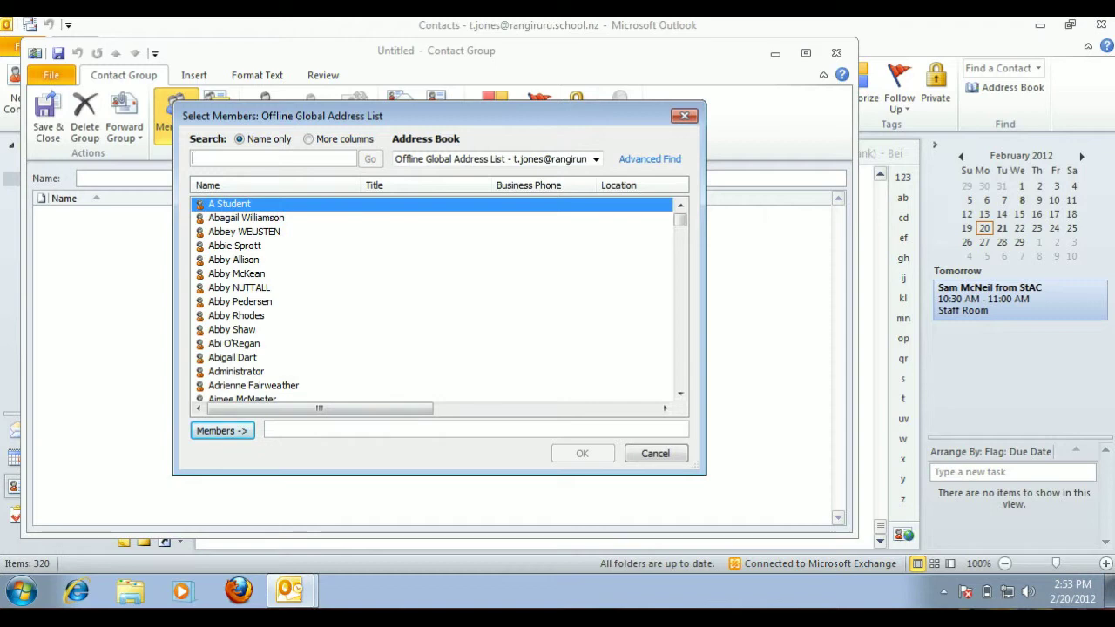
Enter five members' first names, separated by semicolons, in the Members box and submit them.
left_click(296, 429)
type("steph")
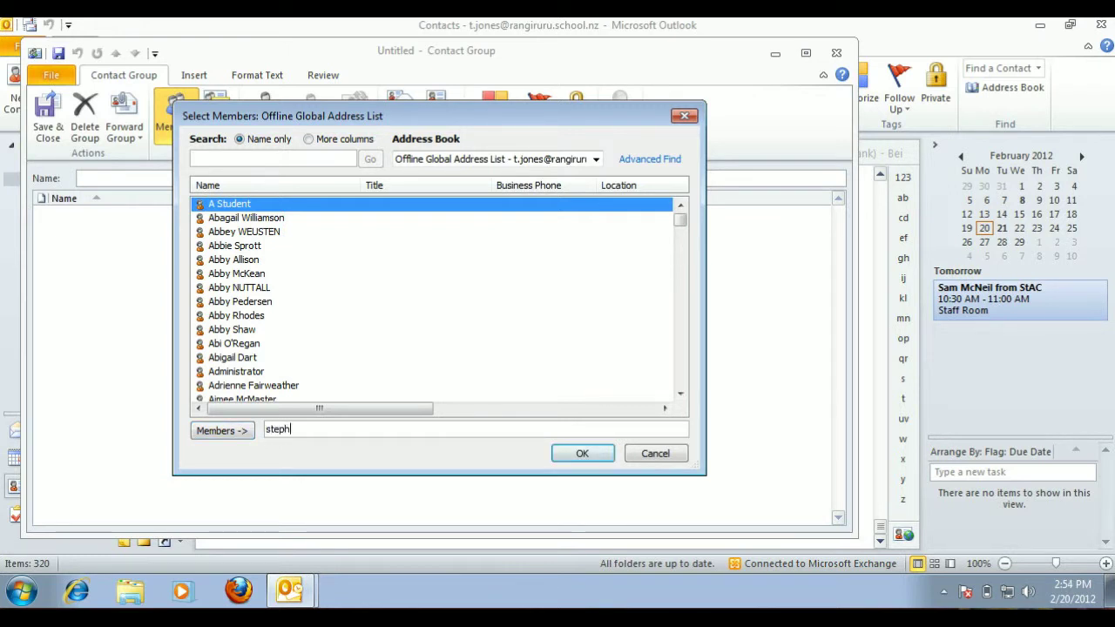
type("; ")
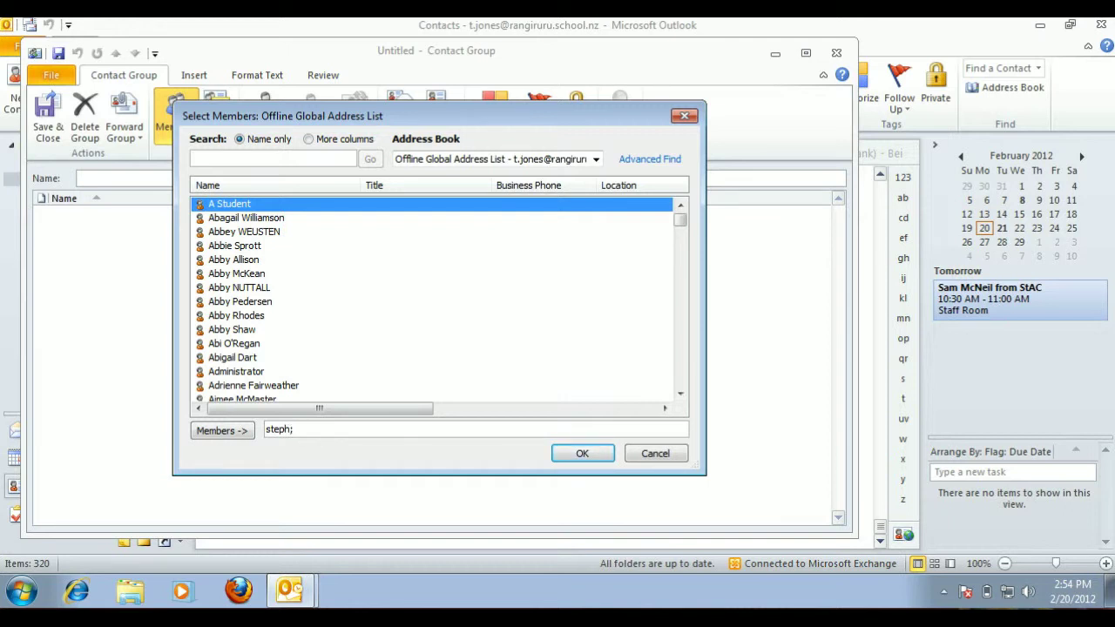
type("neil; chris; hamis")
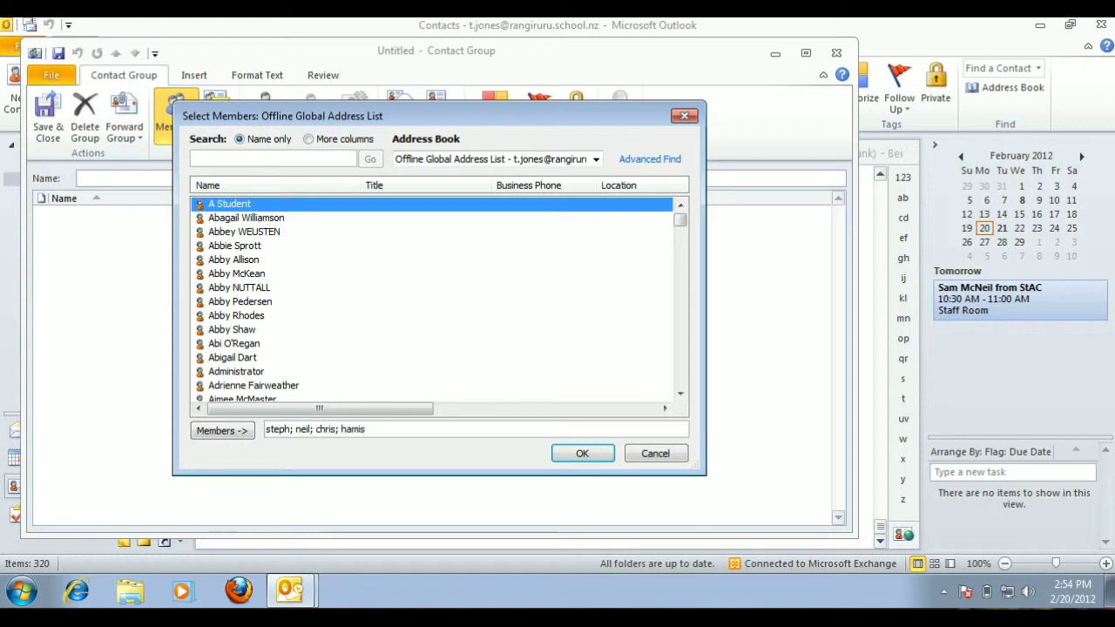
type("h; jude")
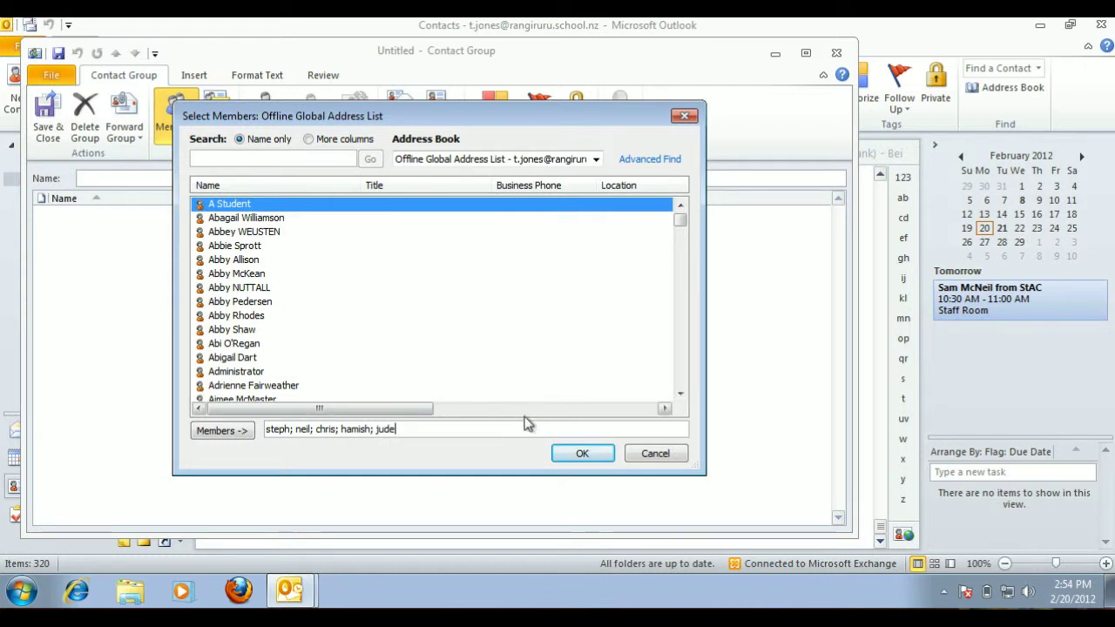
left_click(585, 454)
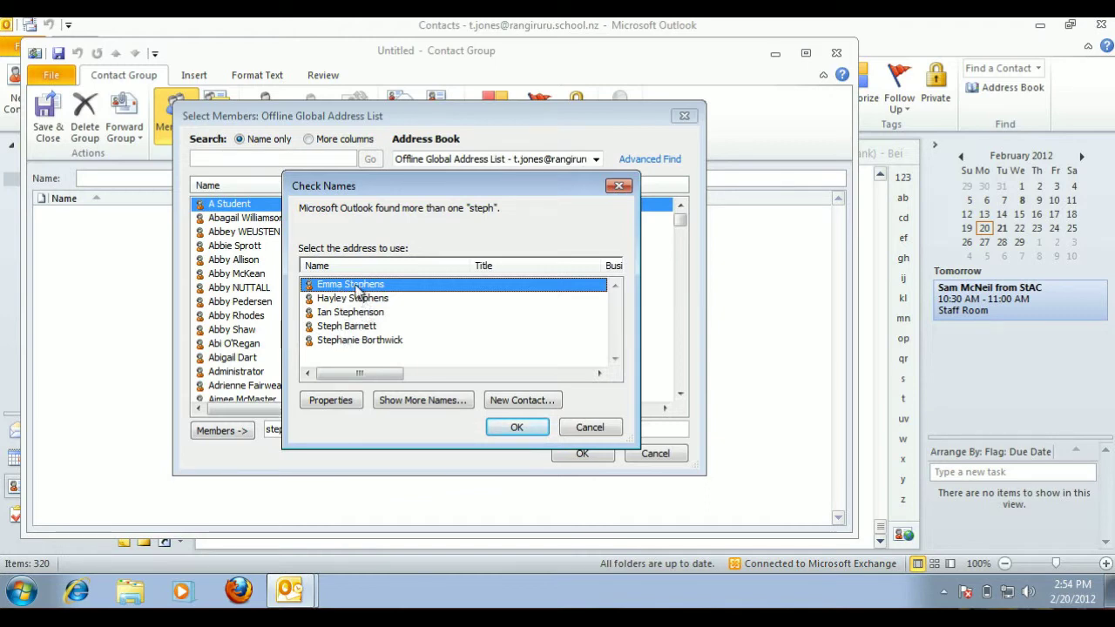
Choose the correct person for each ambiguous name in the Check Names dialogs.
left_click(346, 327)
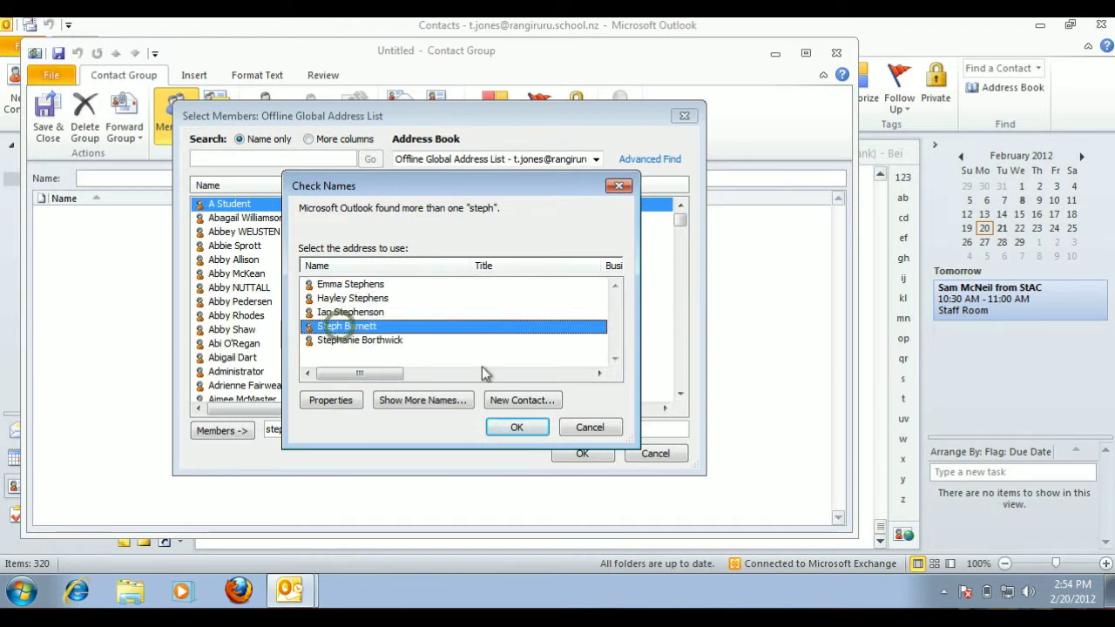
left_click(514, 427)
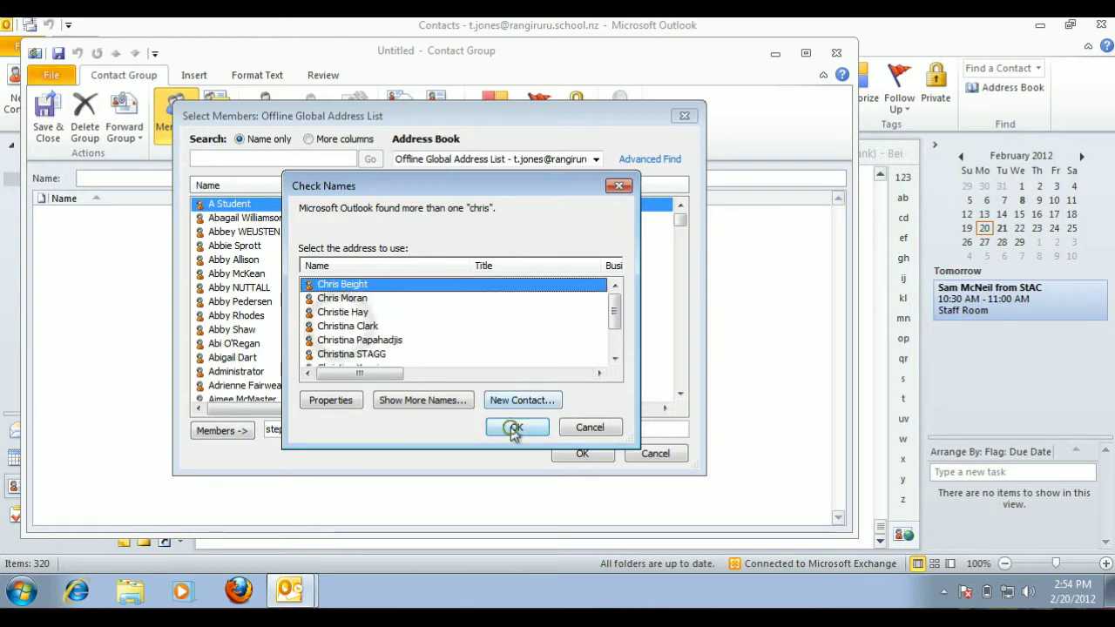
left_click(346, 290)
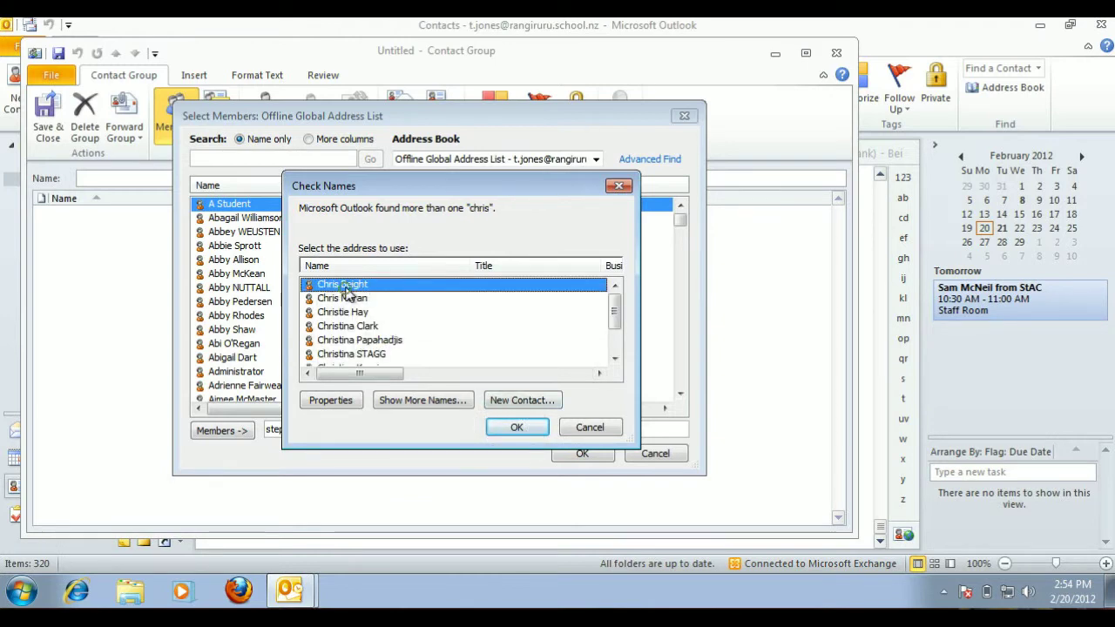
left_click(509, 424)
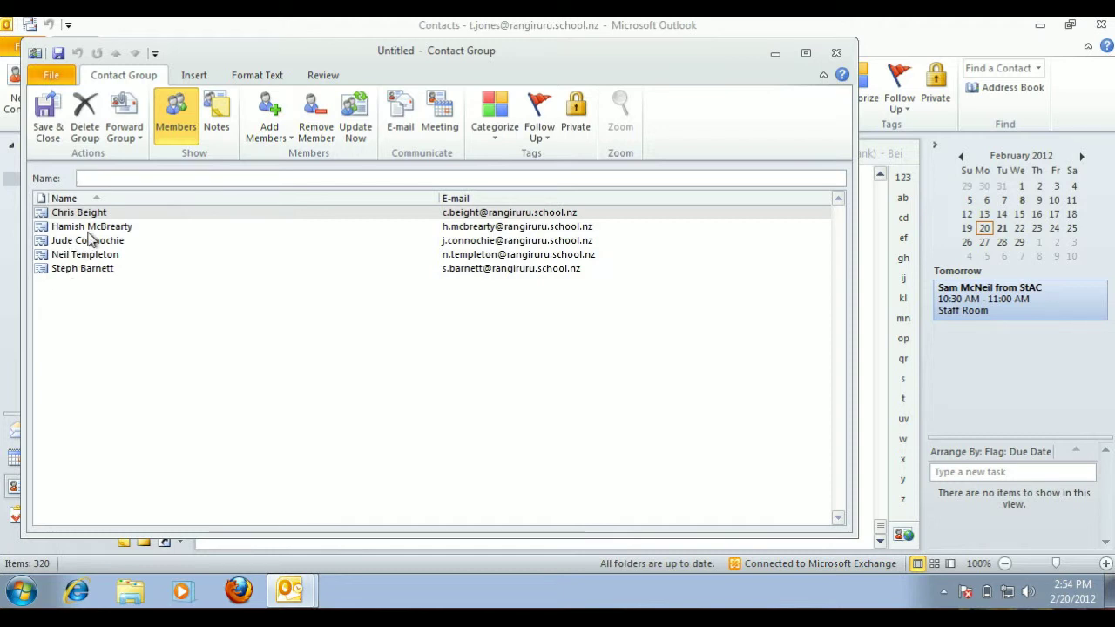
Name the contact group 'test group' and save it.
type("test")
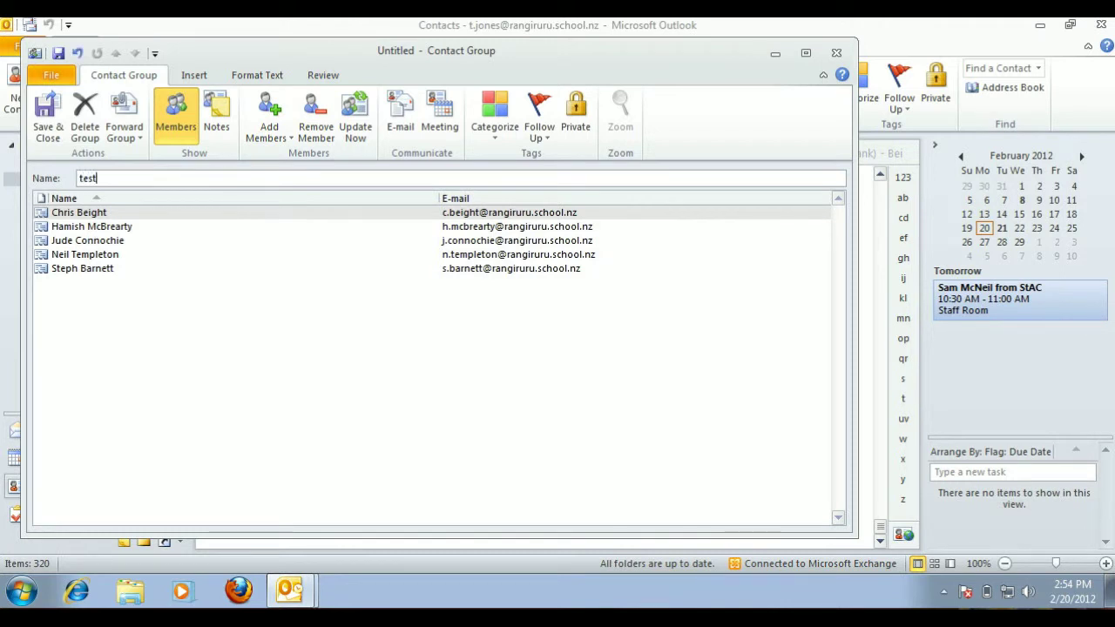
type(" group")
left_click(47, 114)
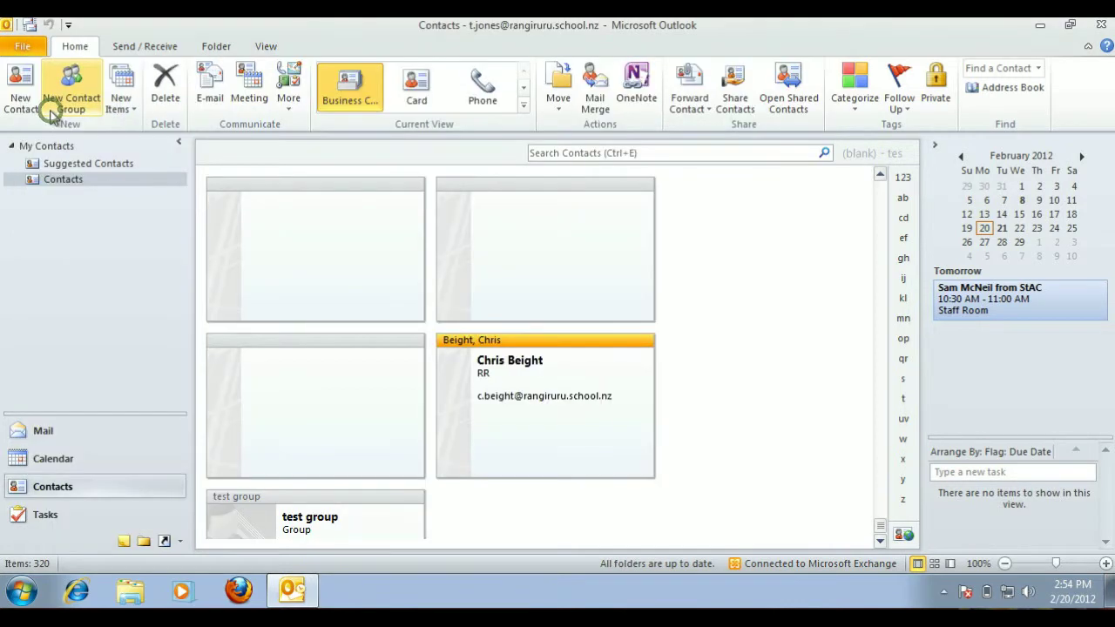
double_click(339, 517)
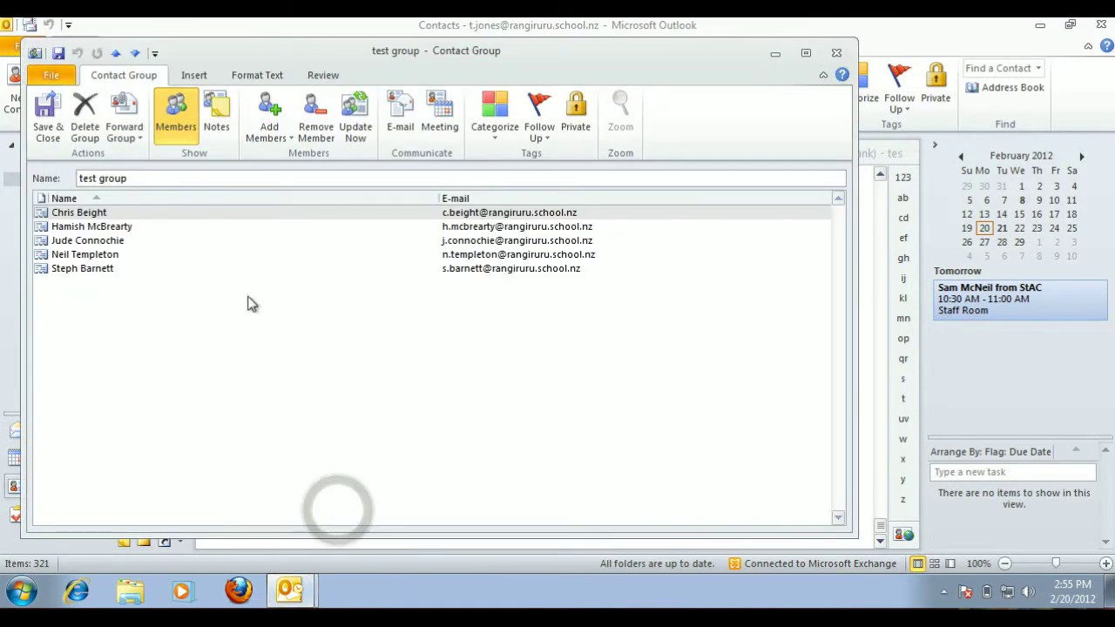
left_click(835, 51)
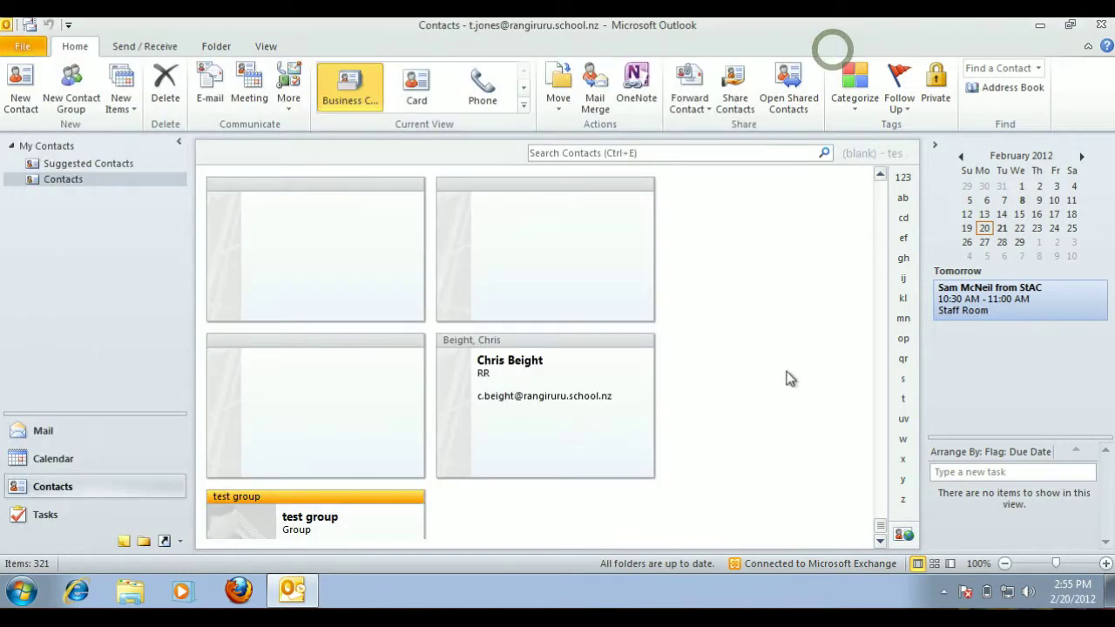